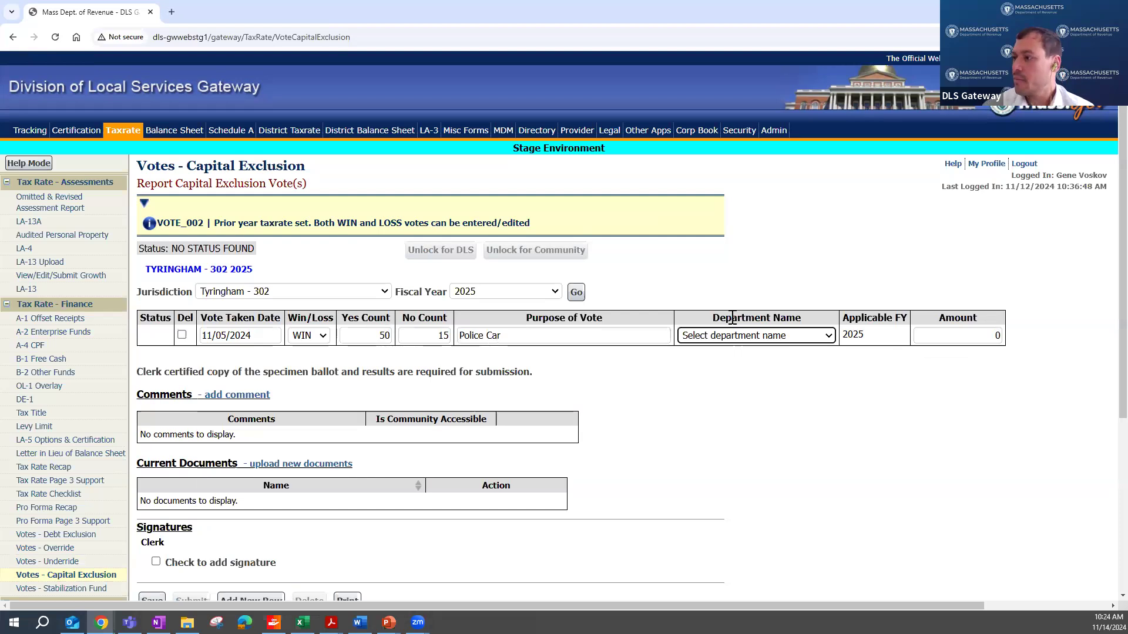
# Assign the Police Car vote to the PUBLIC SAFETY department and set its amount to 60,000
pyautogui.click(733, 339)
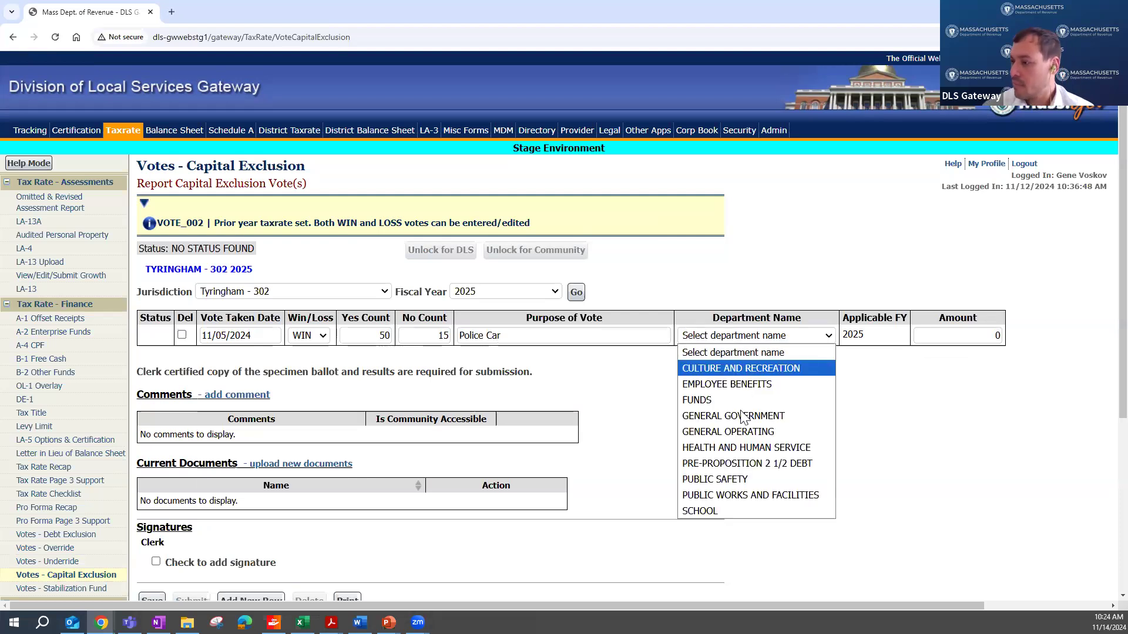
pyautogui.click(743, 480)
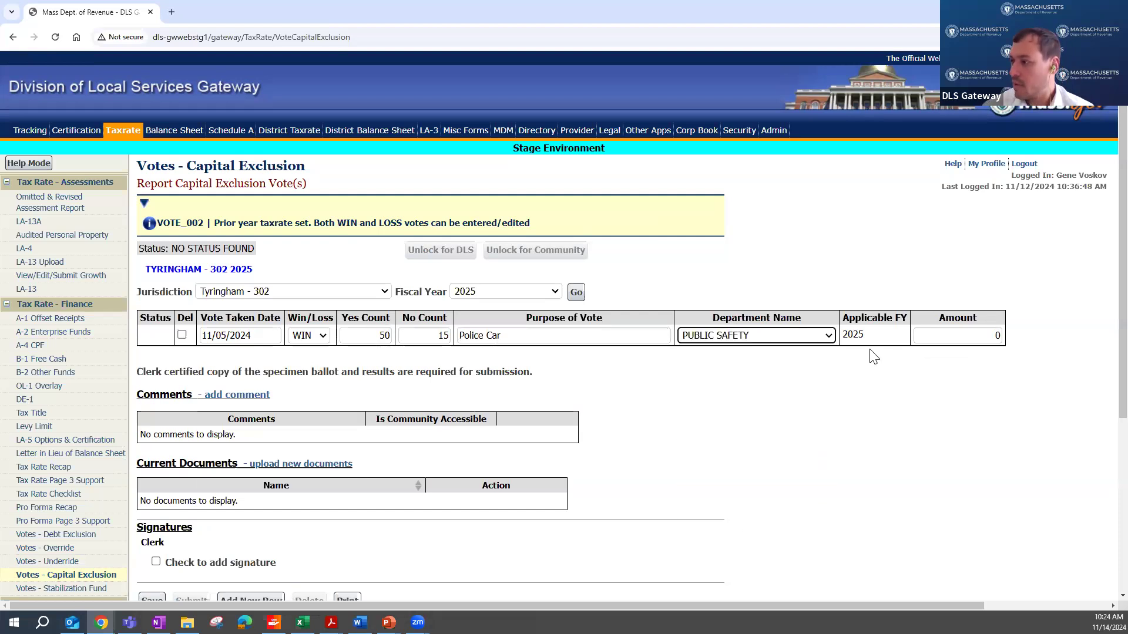
pyautogui.click(950, 334)
pyautogui.write('60,000')
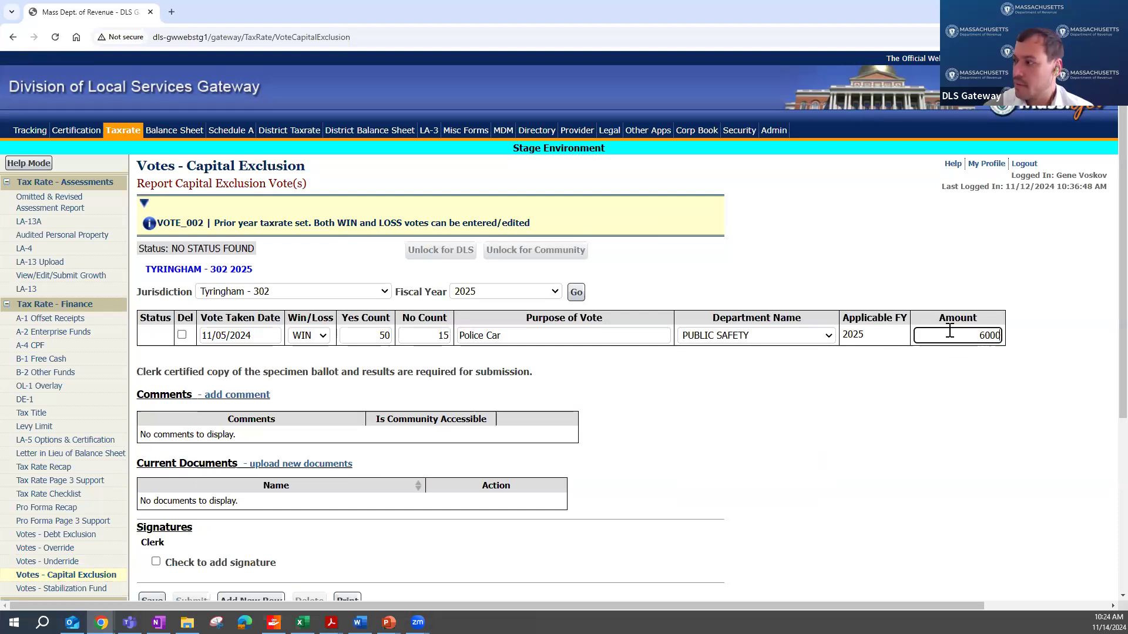
pyautogui.press('Tab')
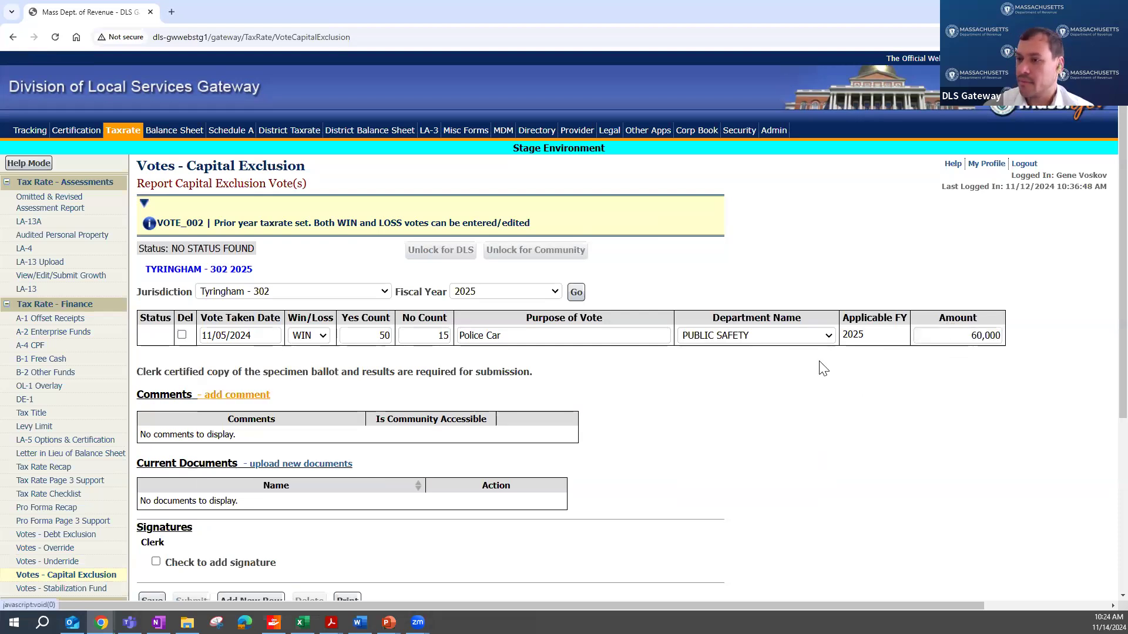
# Upload the document "1920x1080 DOR Teams Background" to the capital exclusion form and allow community users to access it
pyautogui.scroll(-1, 819, 368)
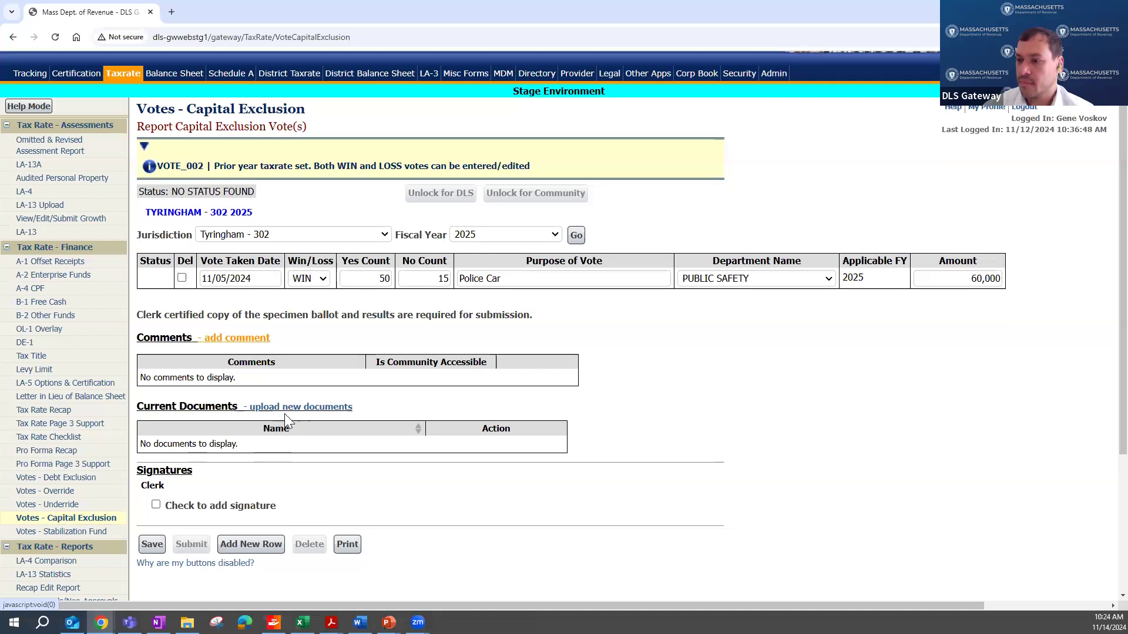
pyautogui.click(287, 408)
pyautogui.click(570, 313)
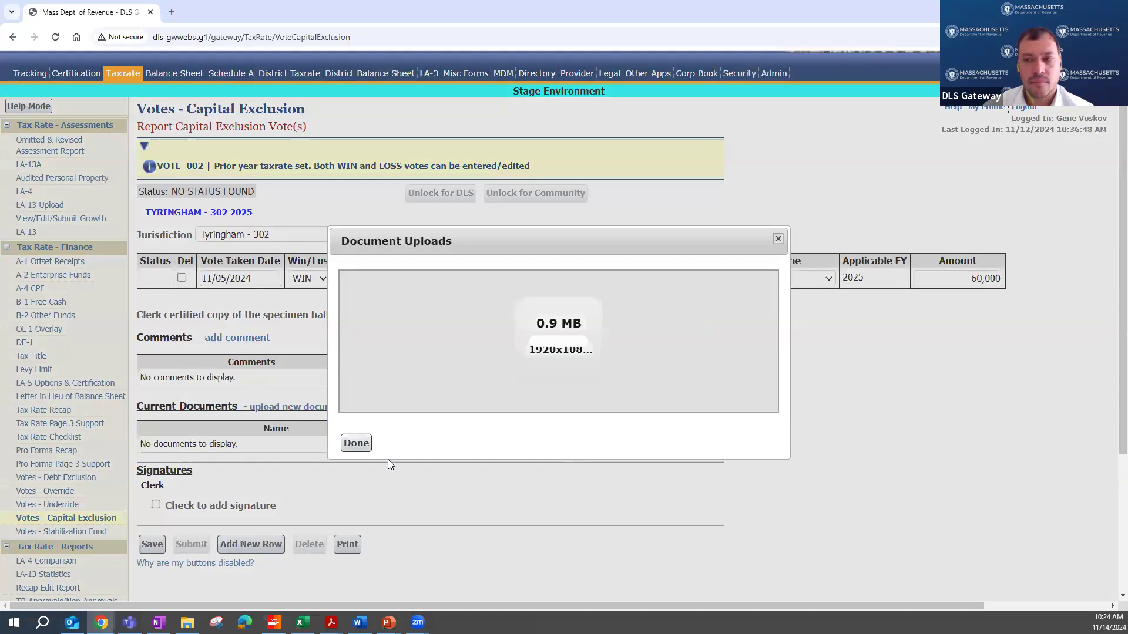
pyautogui.click(357, 444)
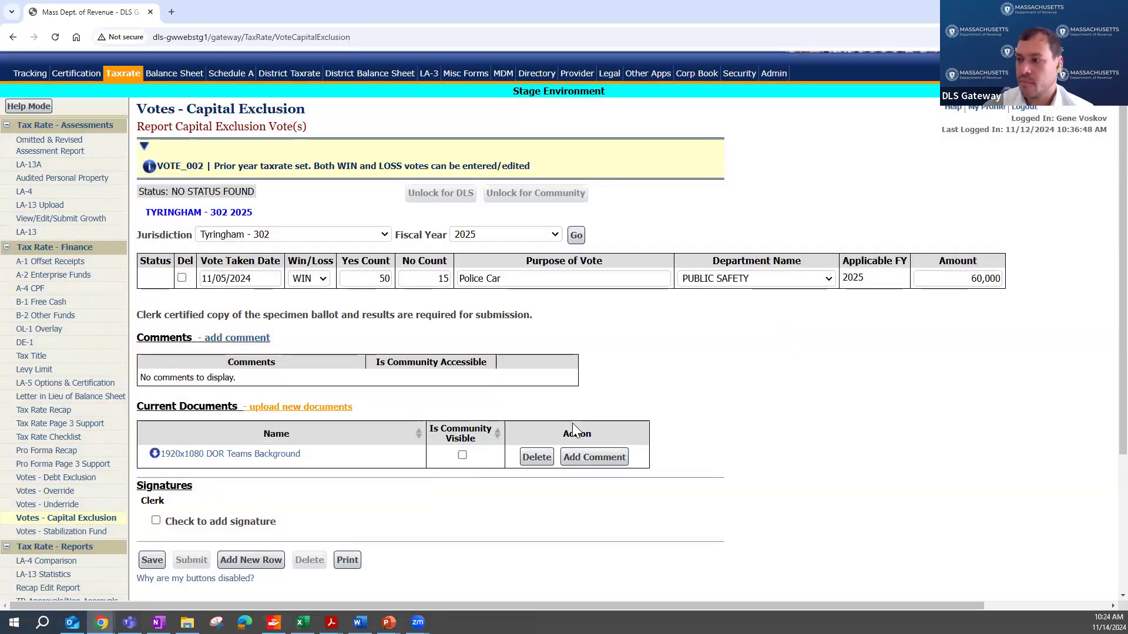
pyautogui.click(464, 457)
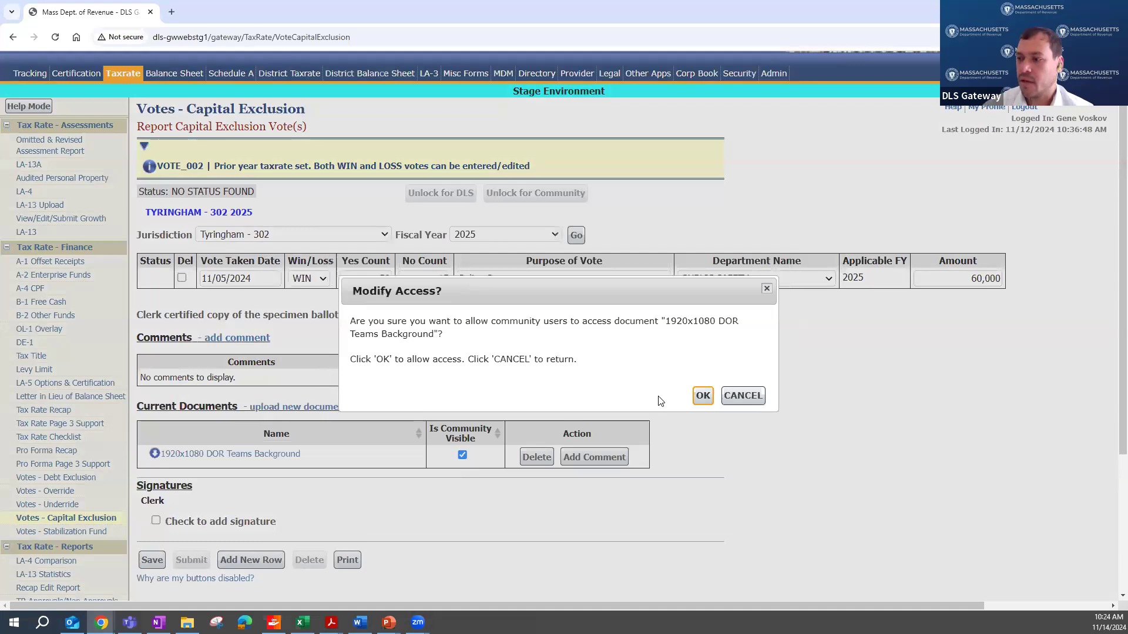
pyautogui.click(702, 395)
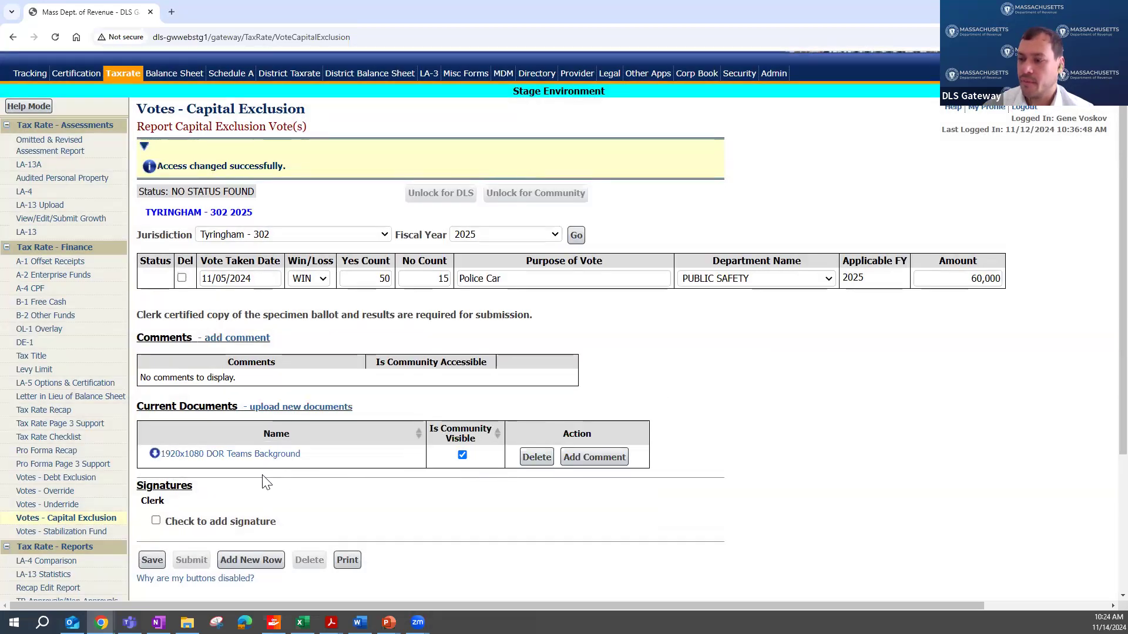
# Sign the capital exclusion form as clerk with the comment "test"
pyautogui.scroll(-1, 159, 470)
pyautogui.click(156, 463)
pyautogui.click(281, 483)
pyautogui.click(344, 553)
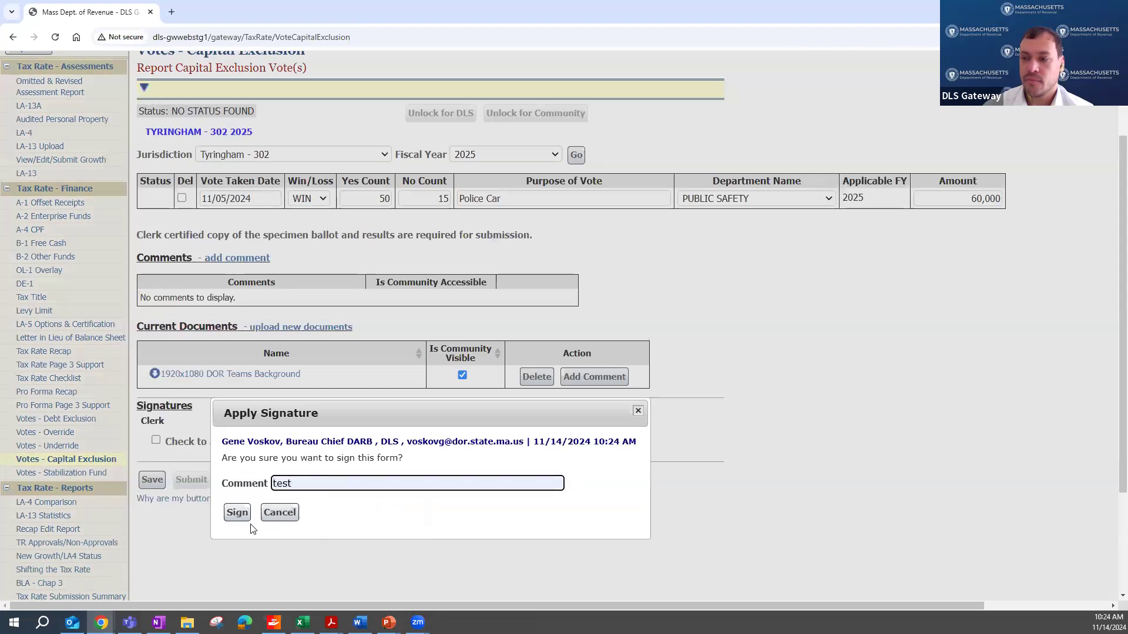
pyautogui.click(238, 513)
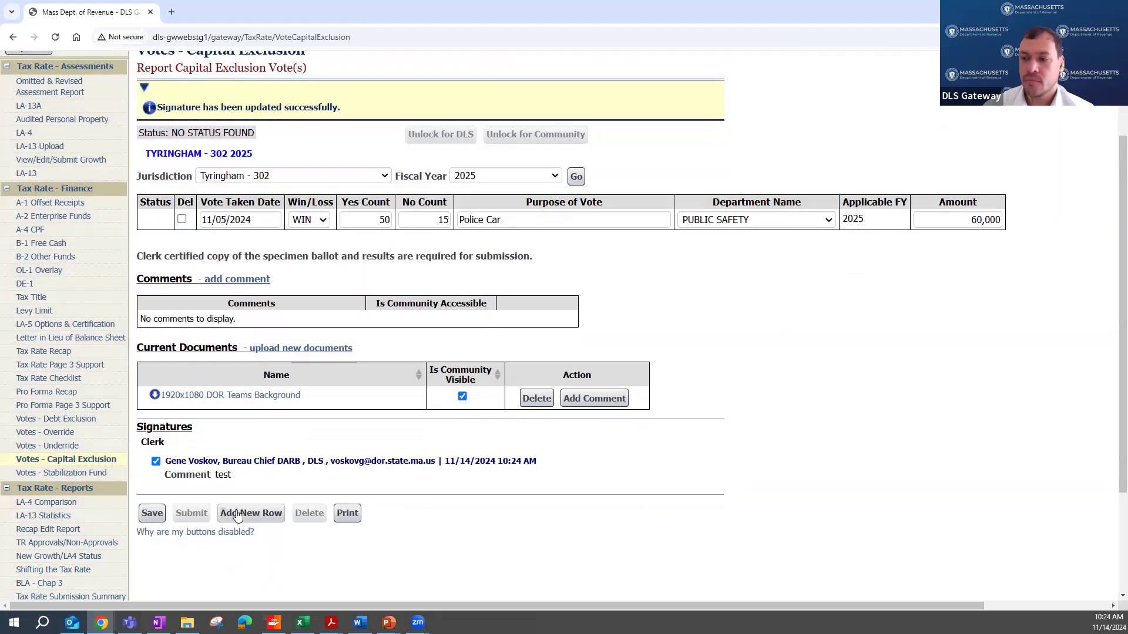
# Save the capital exclusion form and submit it, confirming the submission
pyautogui.click(149, 513)
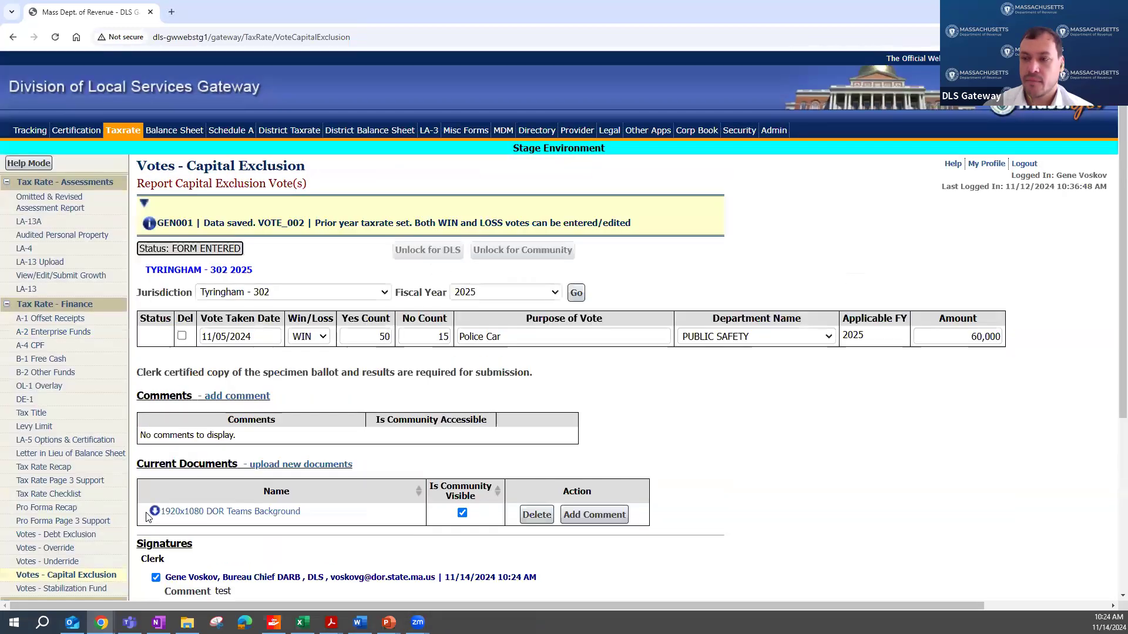
pyautogui.scroll(-3, 188, 476)
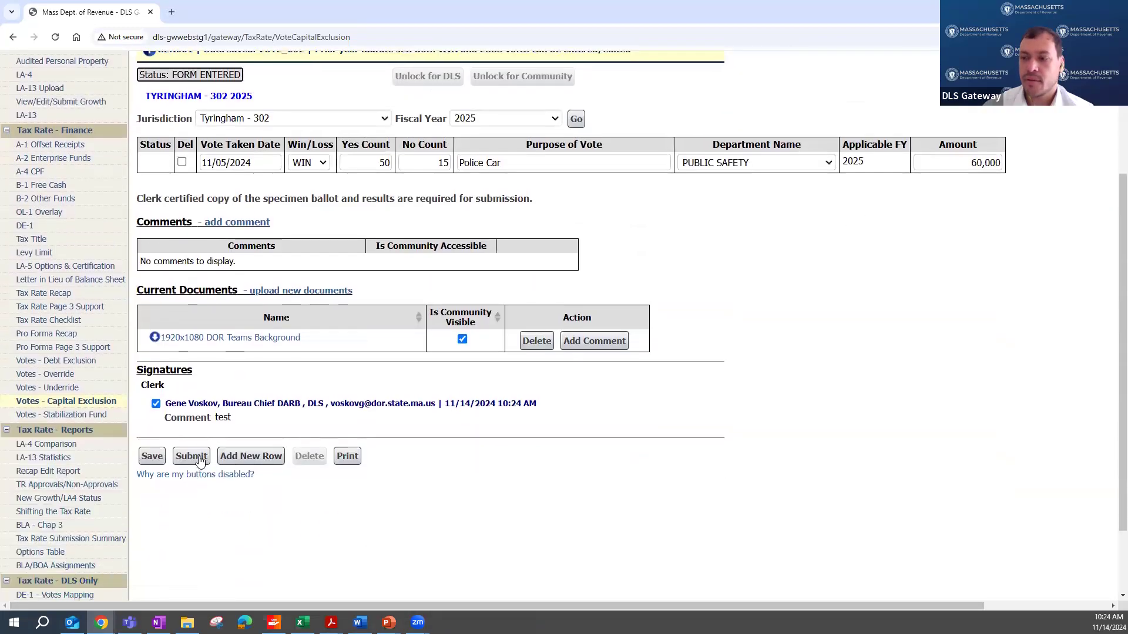
pyautogui.click(196, 458)
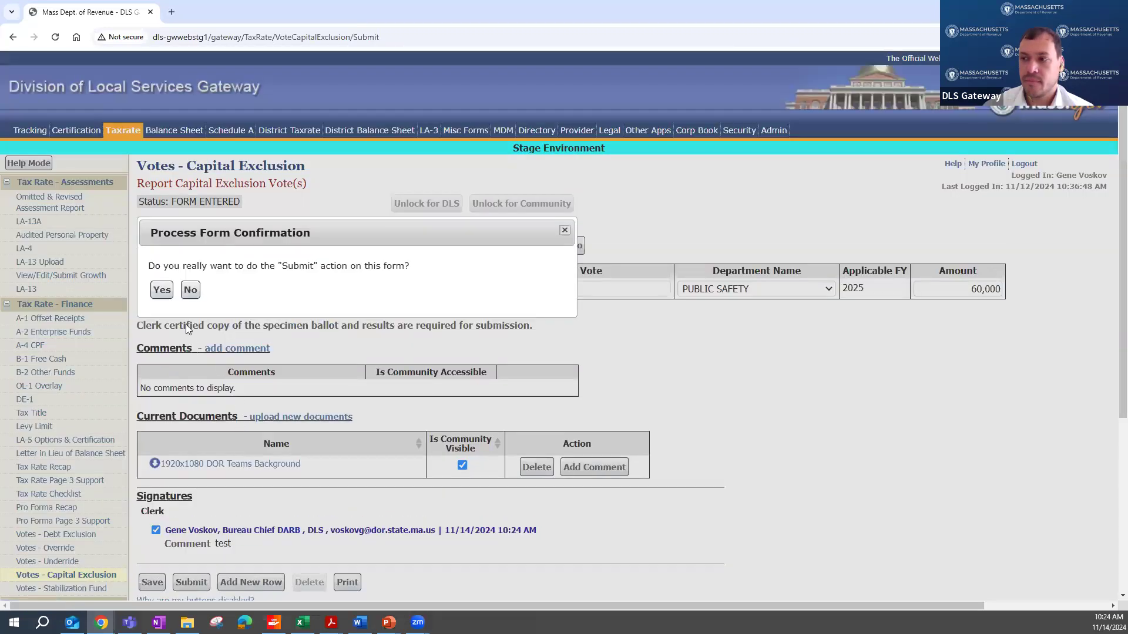
pyautogui.click(162, 291)
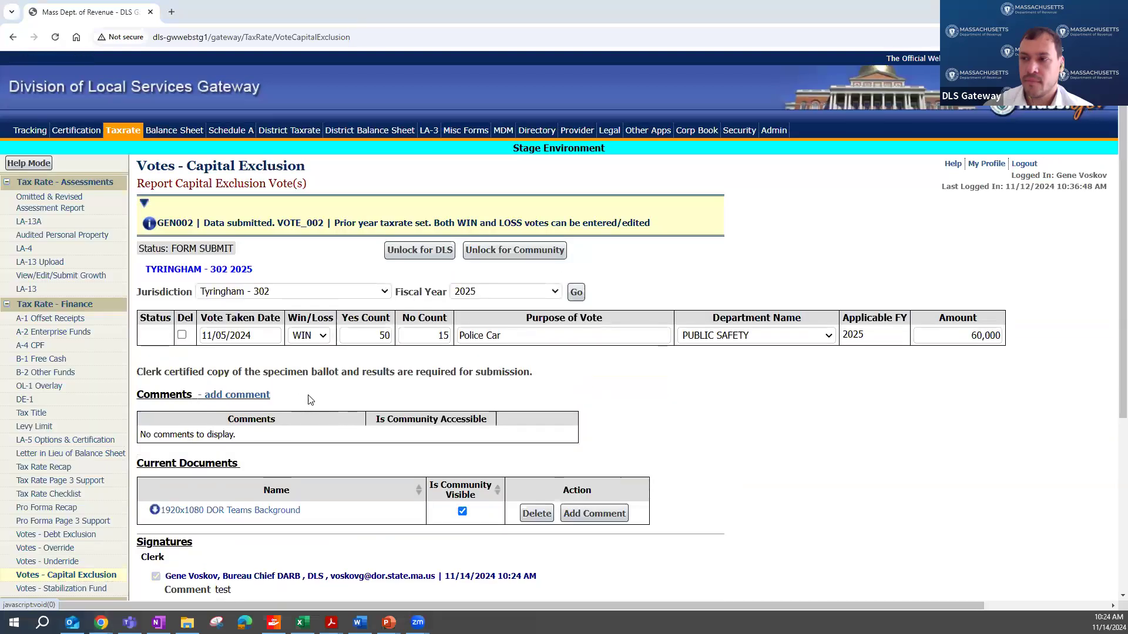
# Show the Stabilization Fund slide in the presentation, then return to the browser and open the Votes - Stabilization Fund form
pyautogui.hotkey('alt', 'Tab')
pyautogui.press('Right')
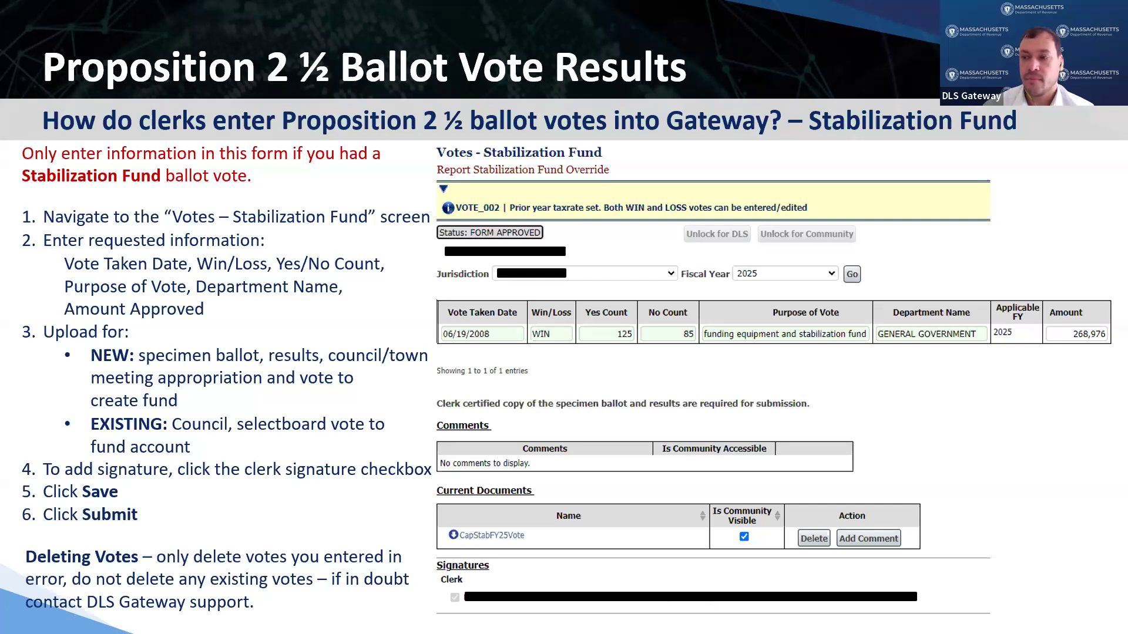
pyautogui.hotkey('alt', 'Tab')
pyautogui.click(86, 592)
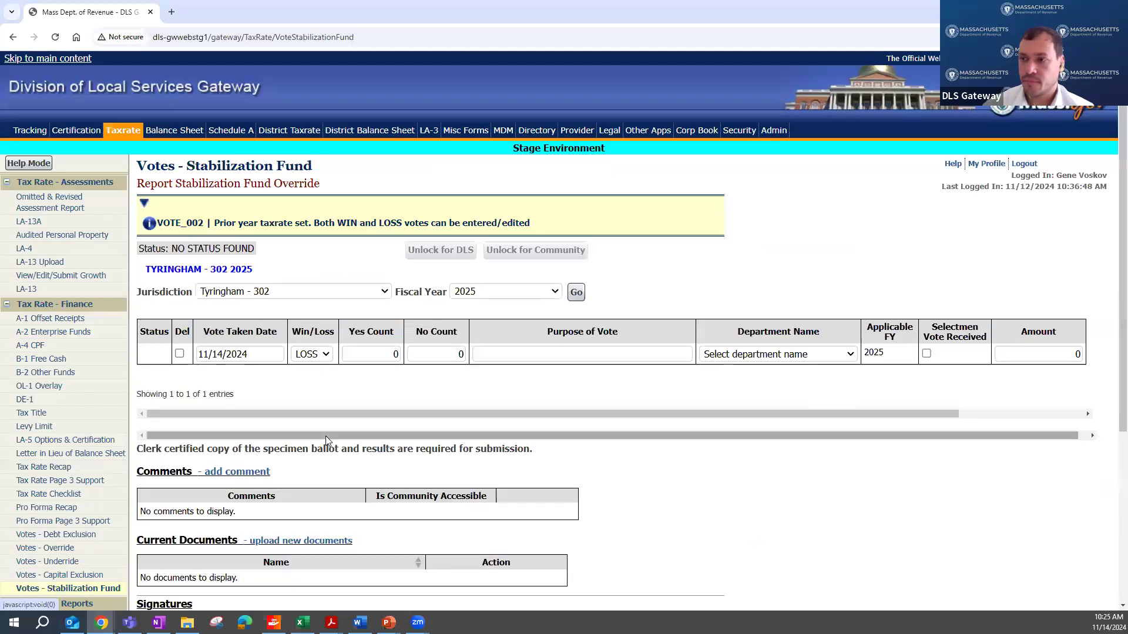
# Record the stabilization fund vote as taken 11/05/2024 with result WIN, 50 yes votes and 15 no votes
pyautogui.click(267, 354)
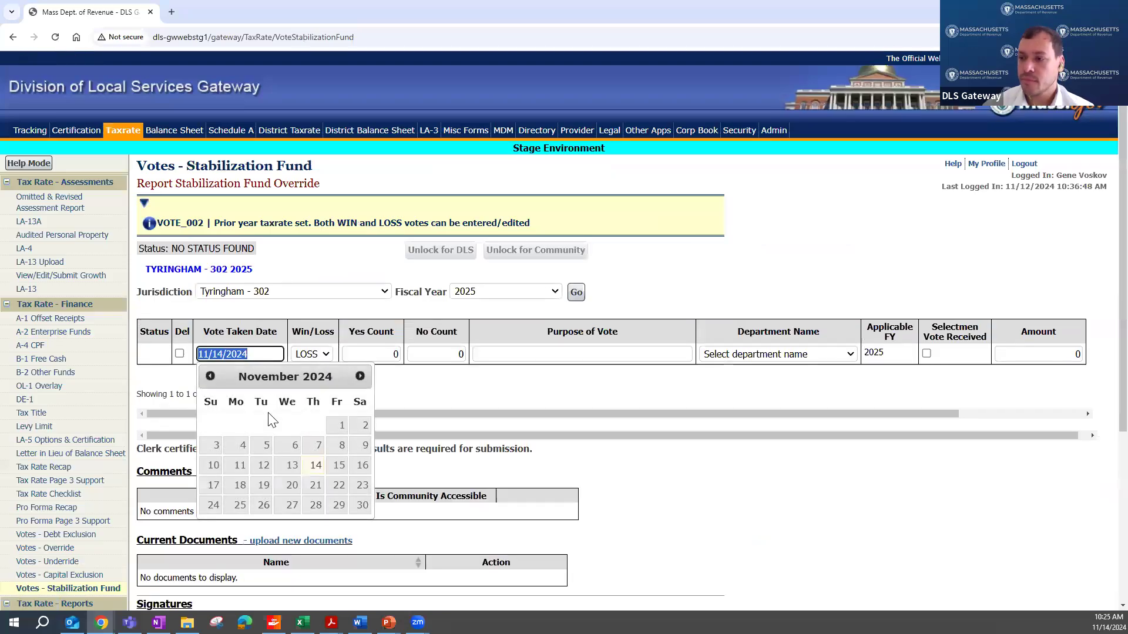
pyautogui.click(265, 446)
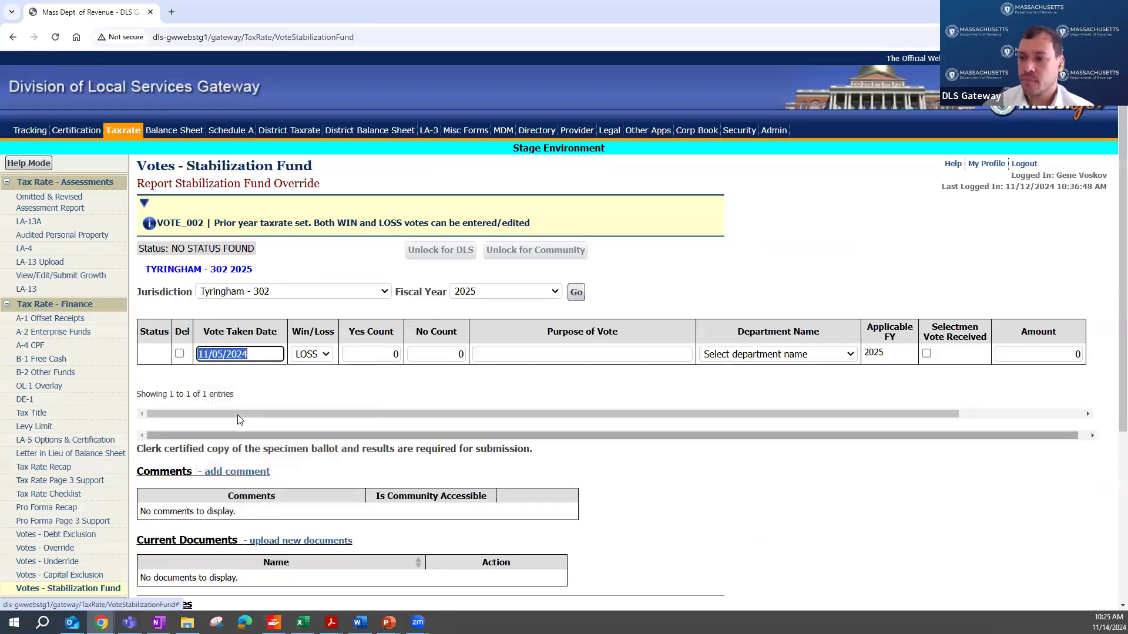
pyautogui.click(326, 354)
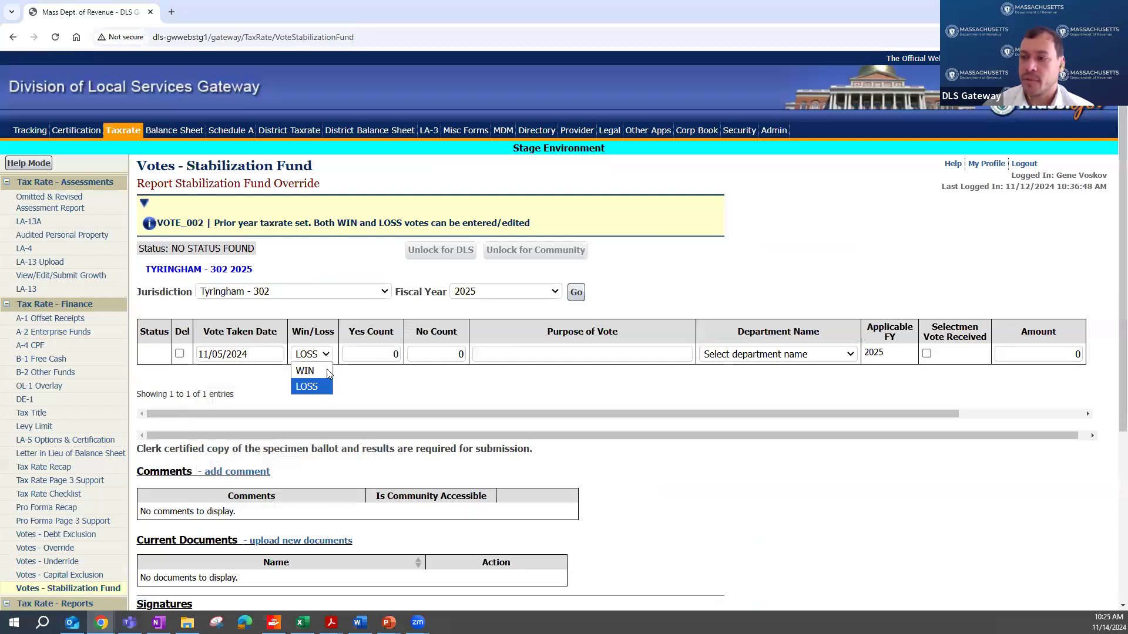
pyautogui.click(320, 368)
pyautogui.click(388, 354)
pyautogui.write('50')
pyautogui.press('Tab')
pyautogui.write('15')
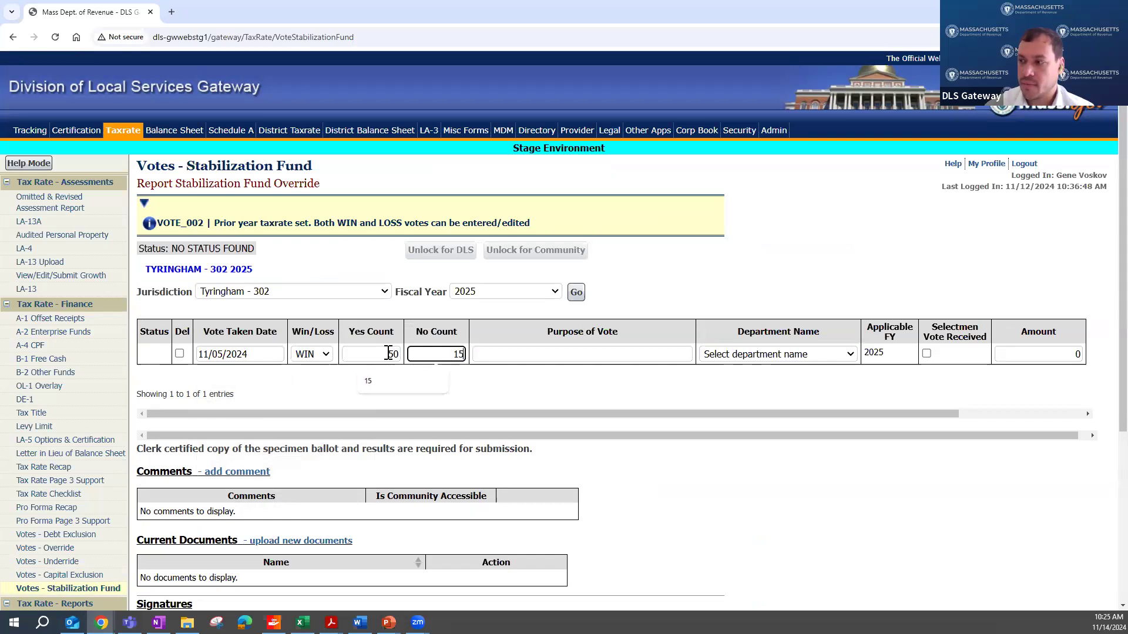
# Enter "For Capital Purchases" as the purpose of the vote and assign it to the GENERAL GOVERNMENT department
pyautogui.press('Tab')
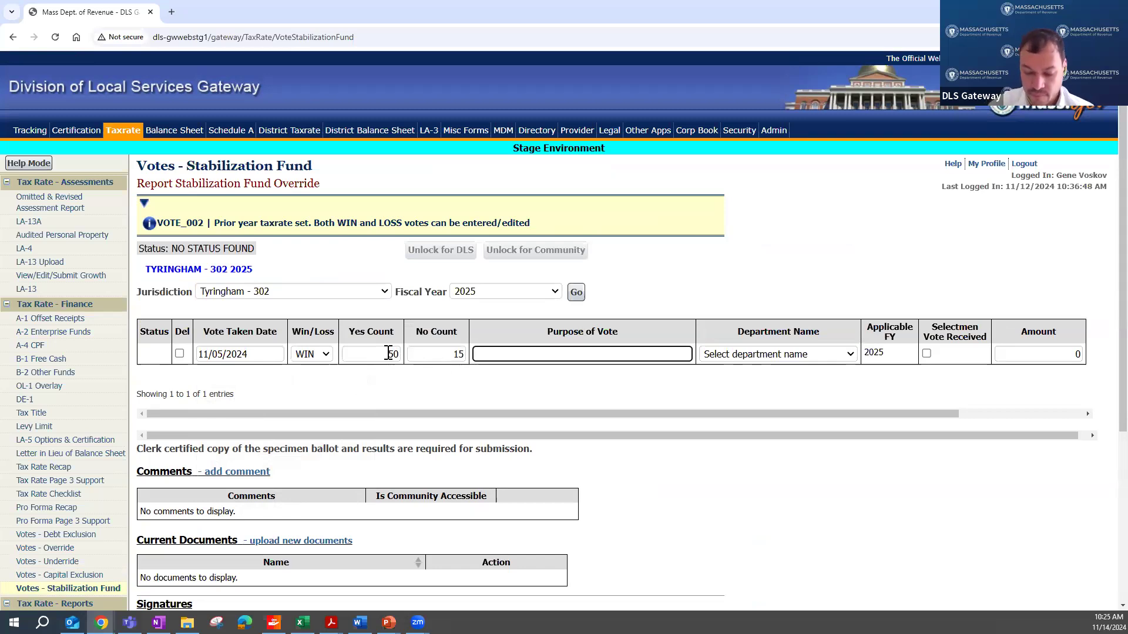
pyautogui.write('For Capi')
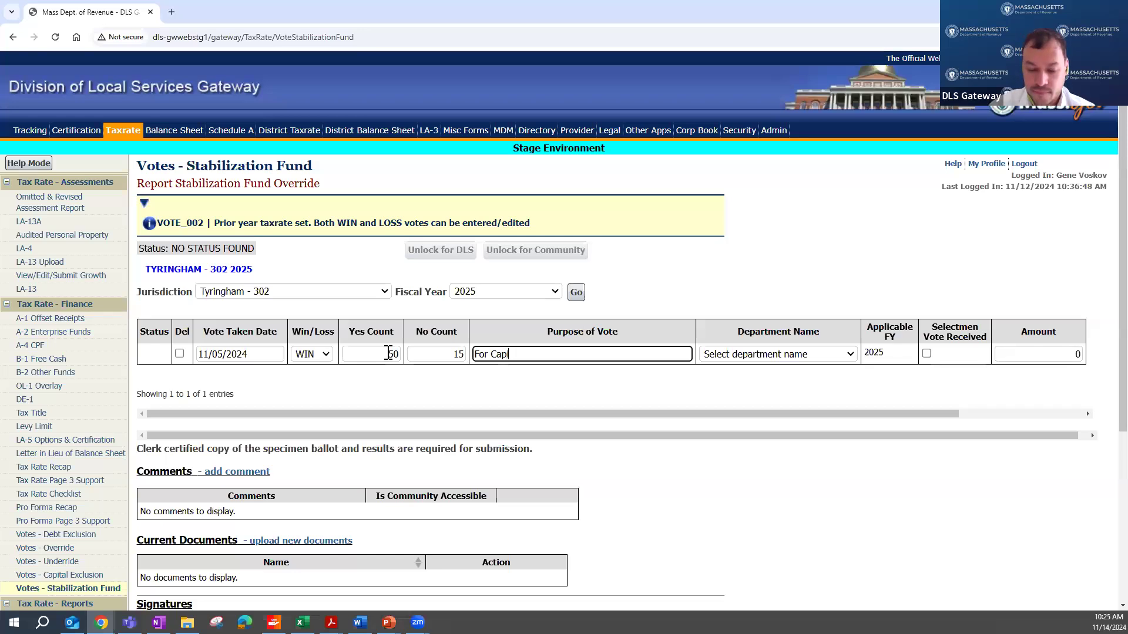
pyautogui.write('tal Pu')
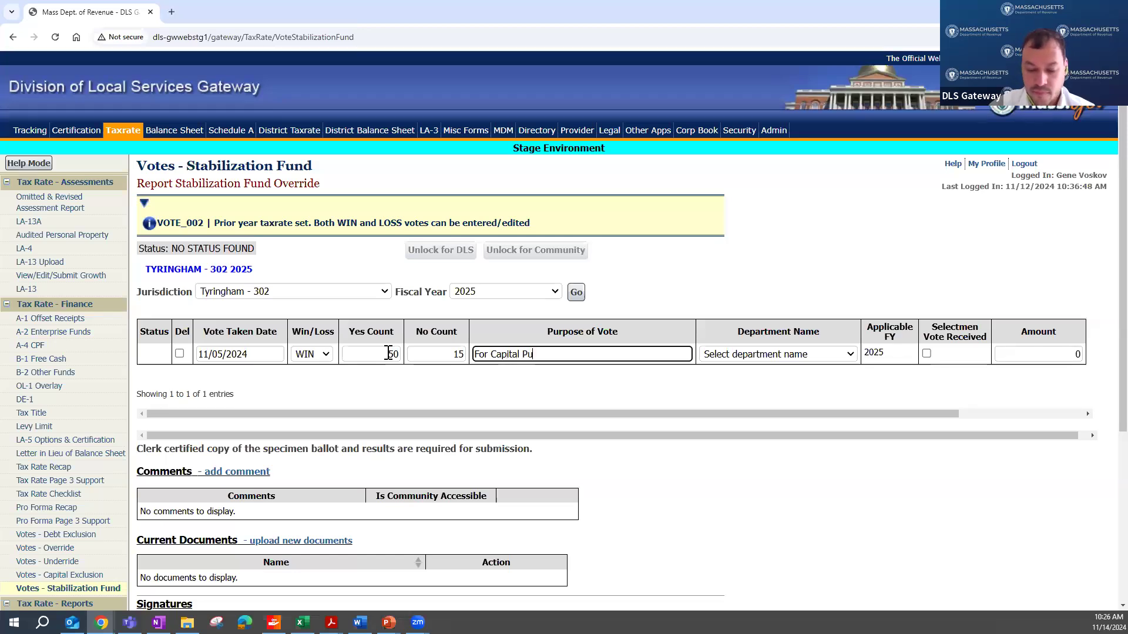
pyautogui.write('rchases')
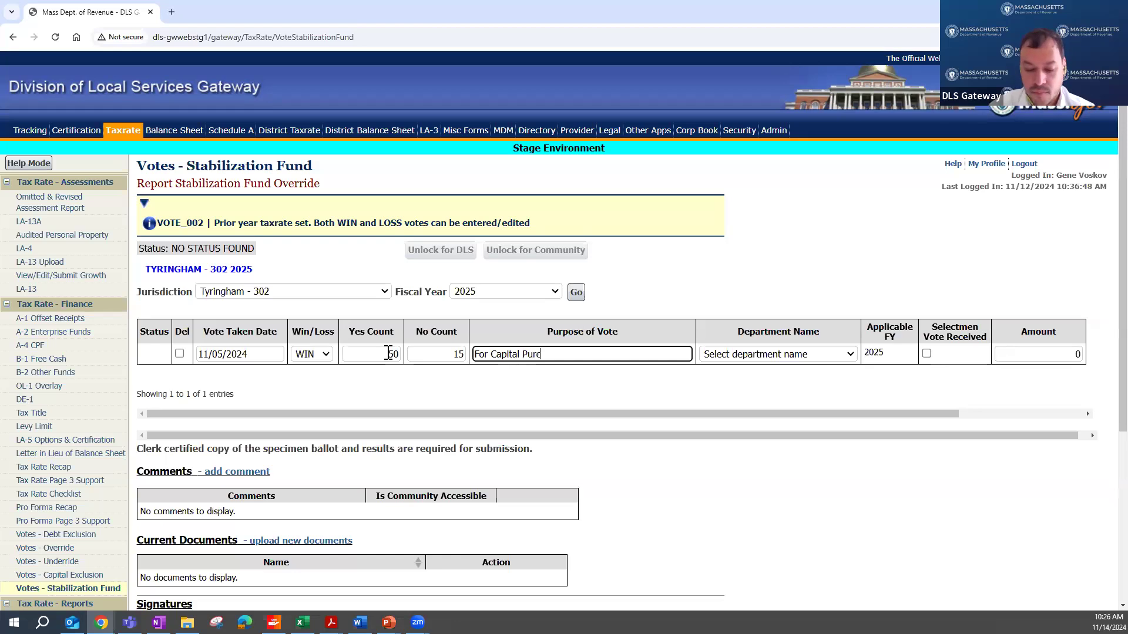
pyautogui.click(790, 354)
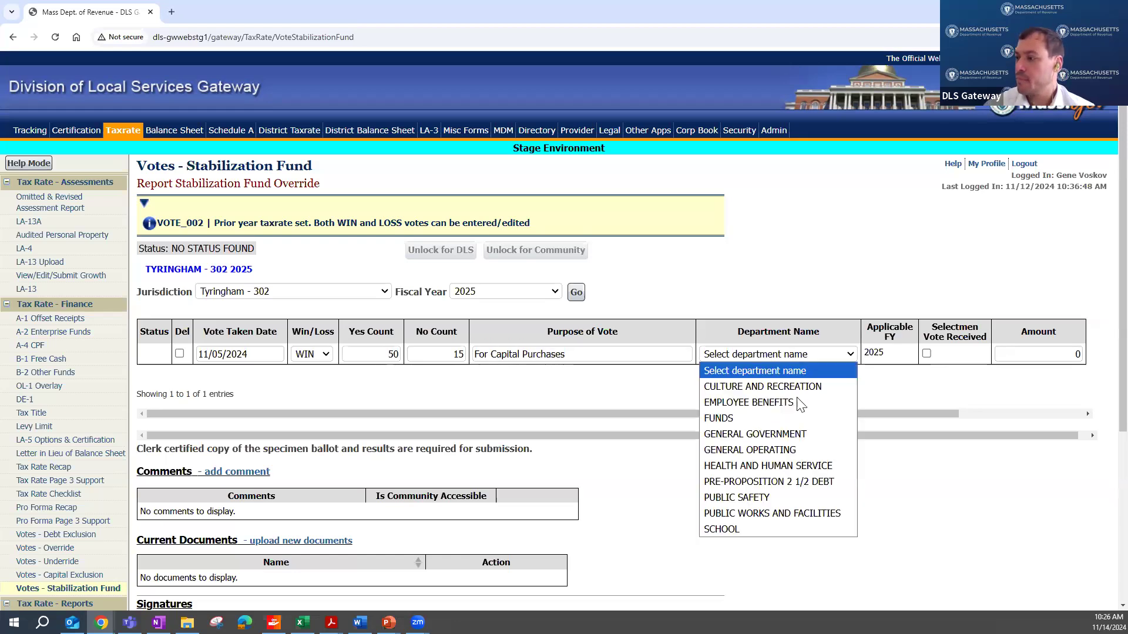
pyautogui.click(804, 434)
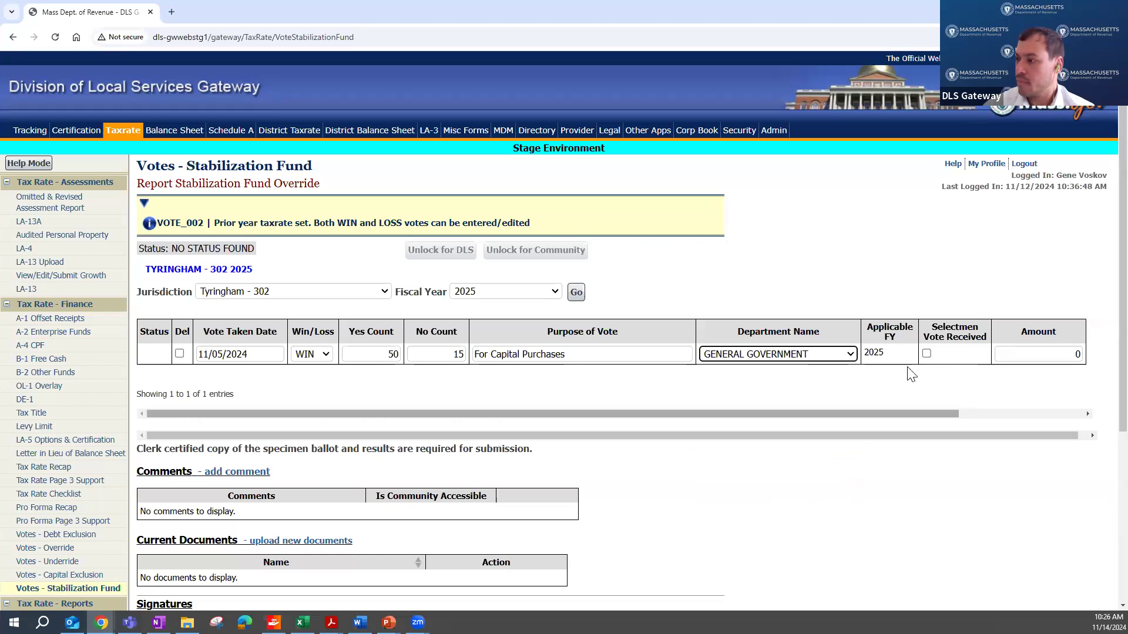
# Set the stabilization fund vote's amount to 250,000
pyautogui.click(1039, 357)
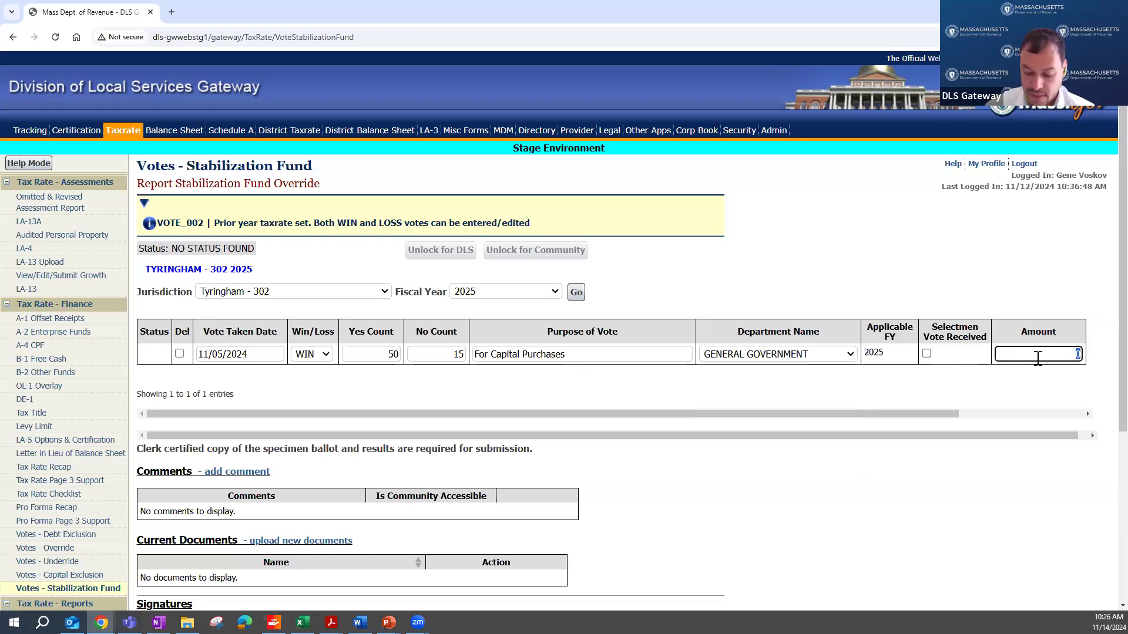
pyautogui.write('250000')
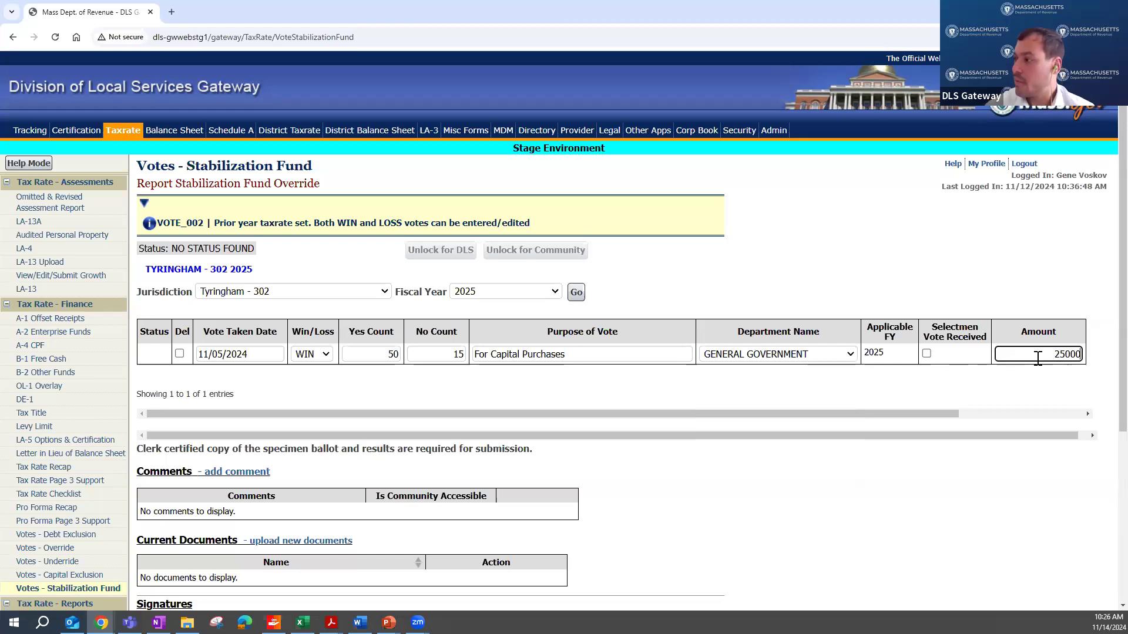
pyautogui.press('Tab')
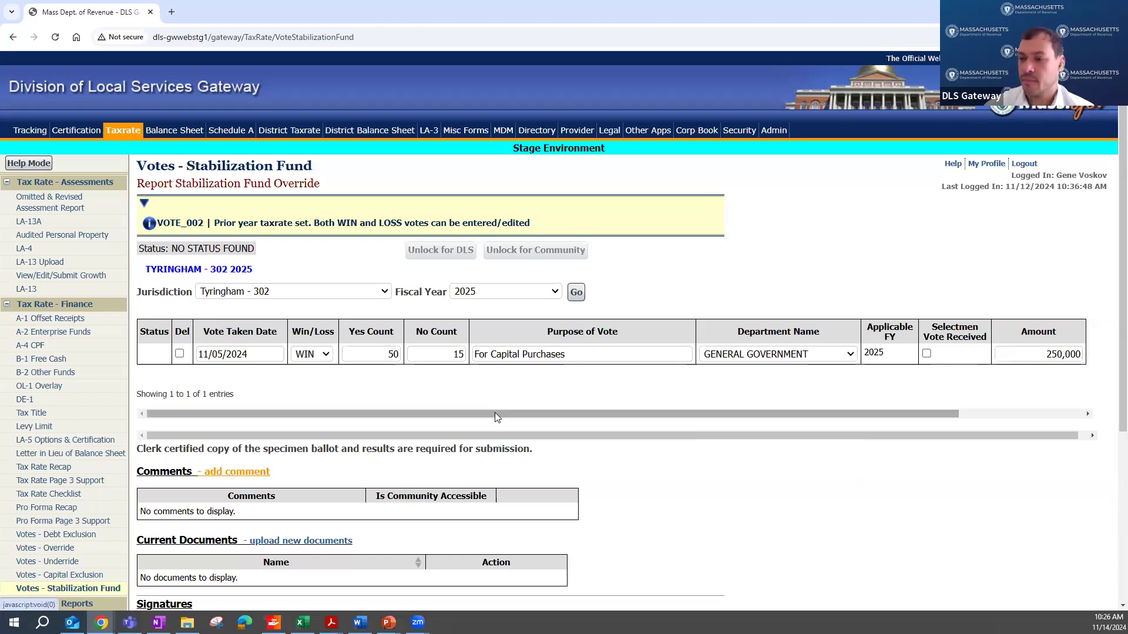
# Upload the document "1920x1080 DOR Teams Background" to the stabilization fund form
pyautogui.scroll(-1, 491, 433)
pyautogui.scroll(-3, 440, 473)
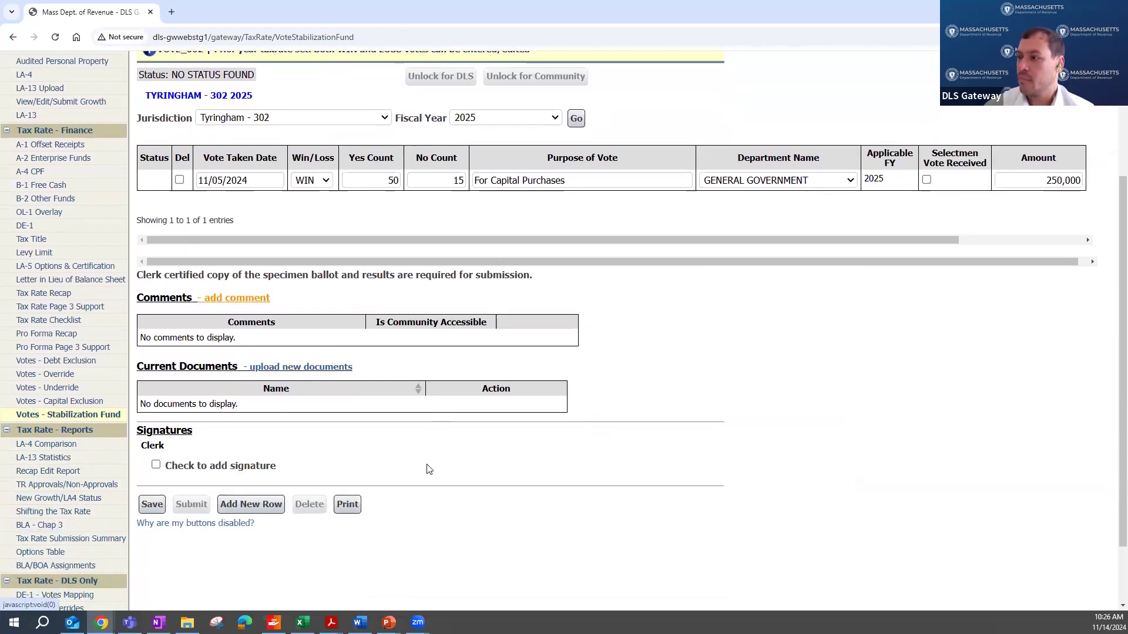
pyautogui.click(280, 372)
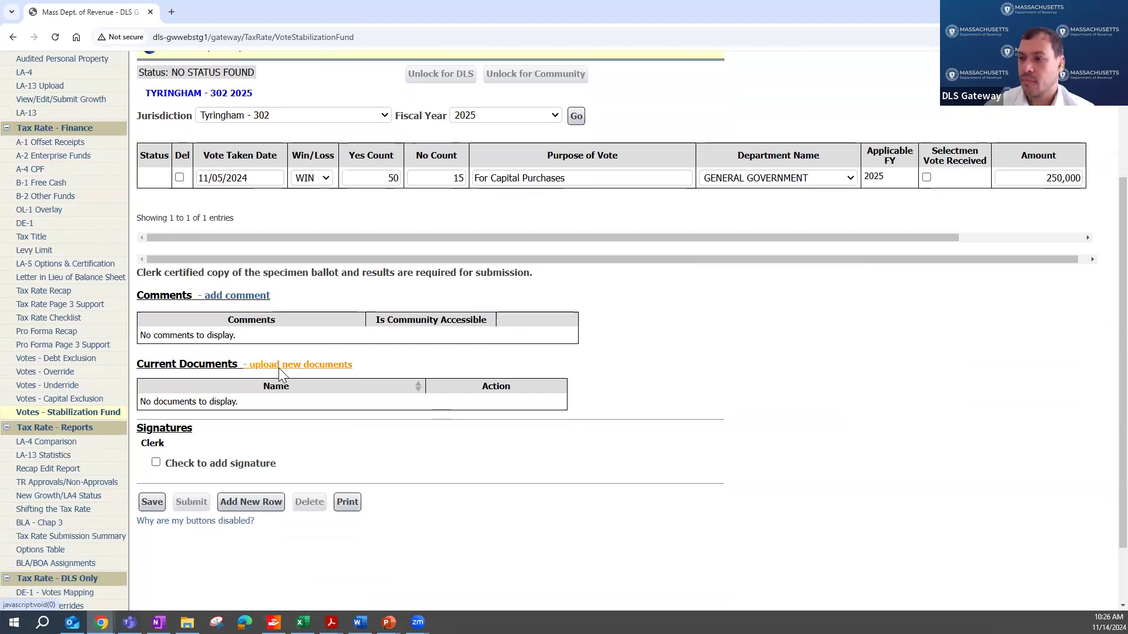
pyautogui.click(569, 316)
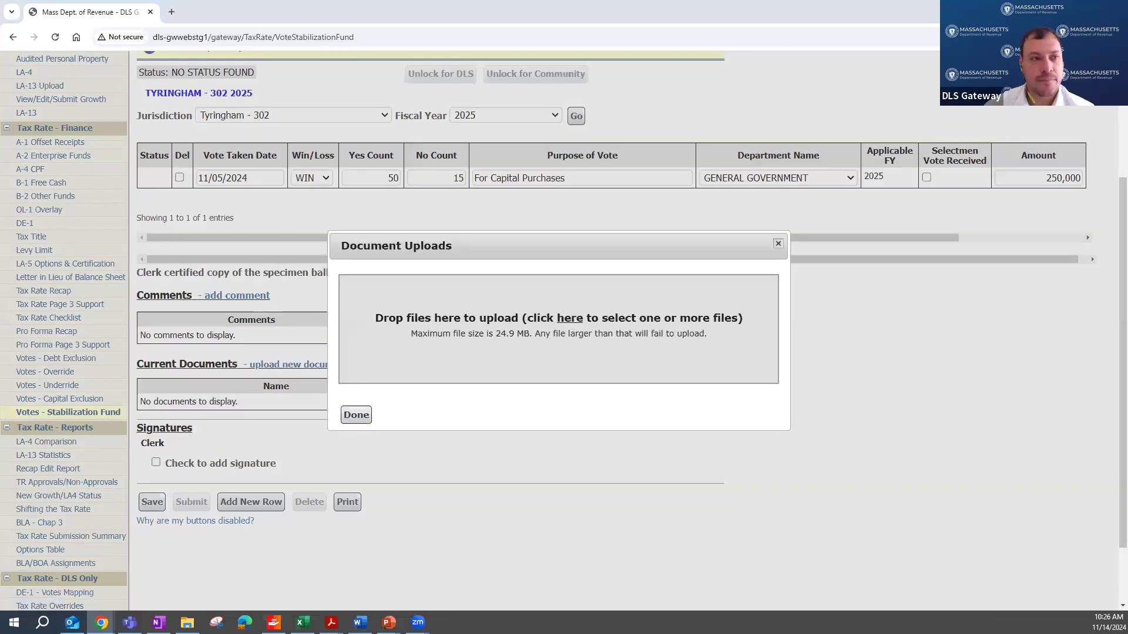
pyautogui.click(349, 451)
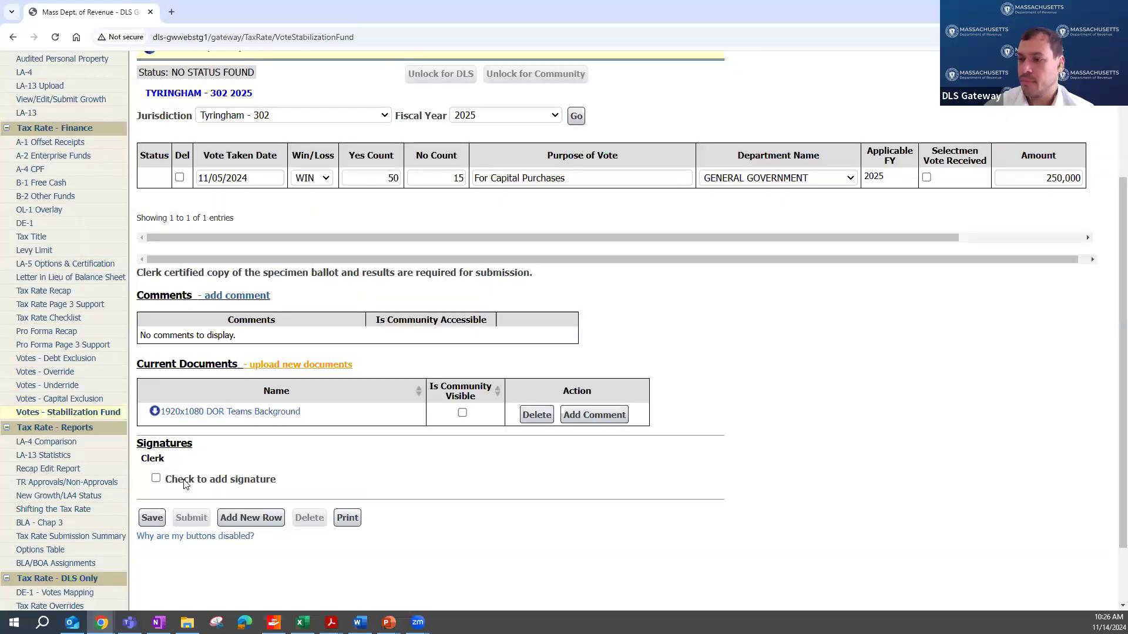
# Sign the stabilization fund form as clerk with the comment "test"
pyautogui.click(160, 479)
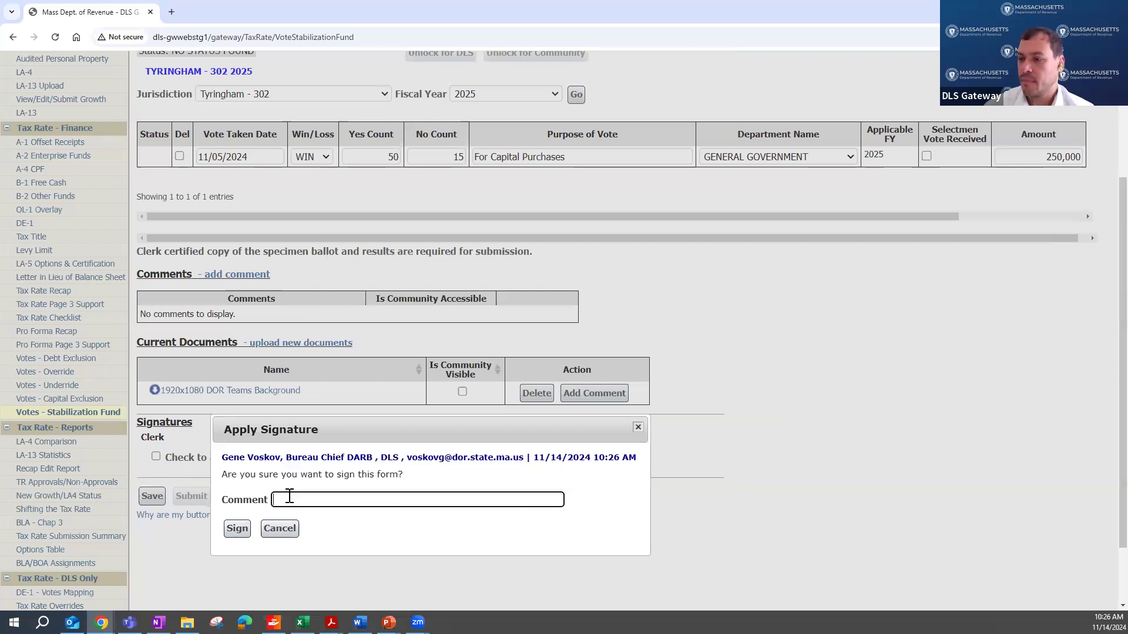
pyautogui.click(345, 568)
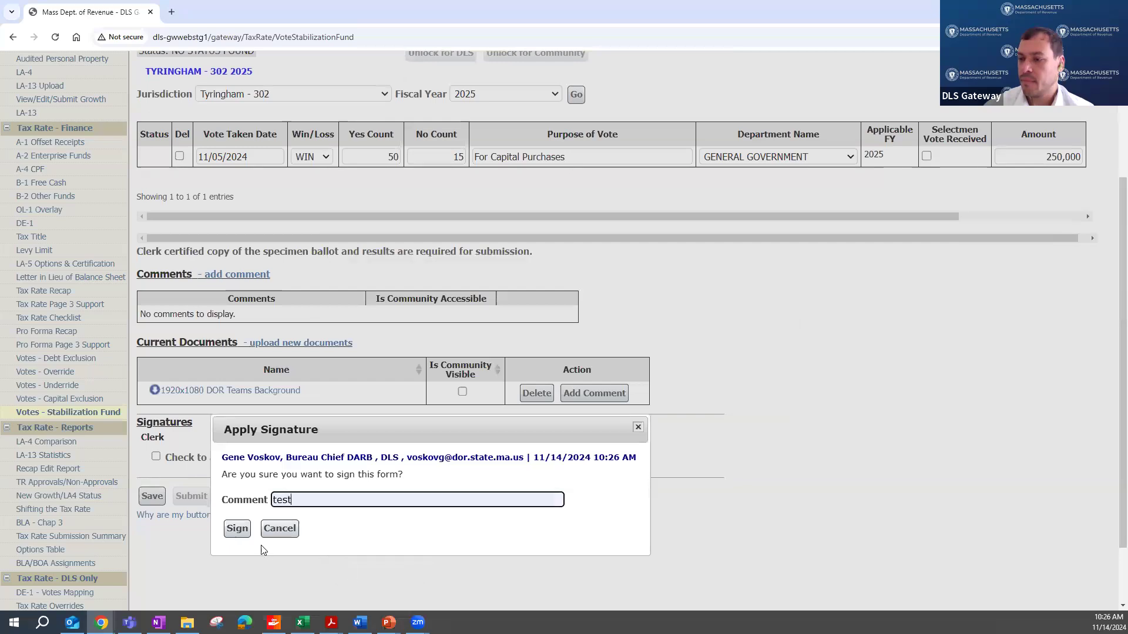
pyautogui.click(242, 532)
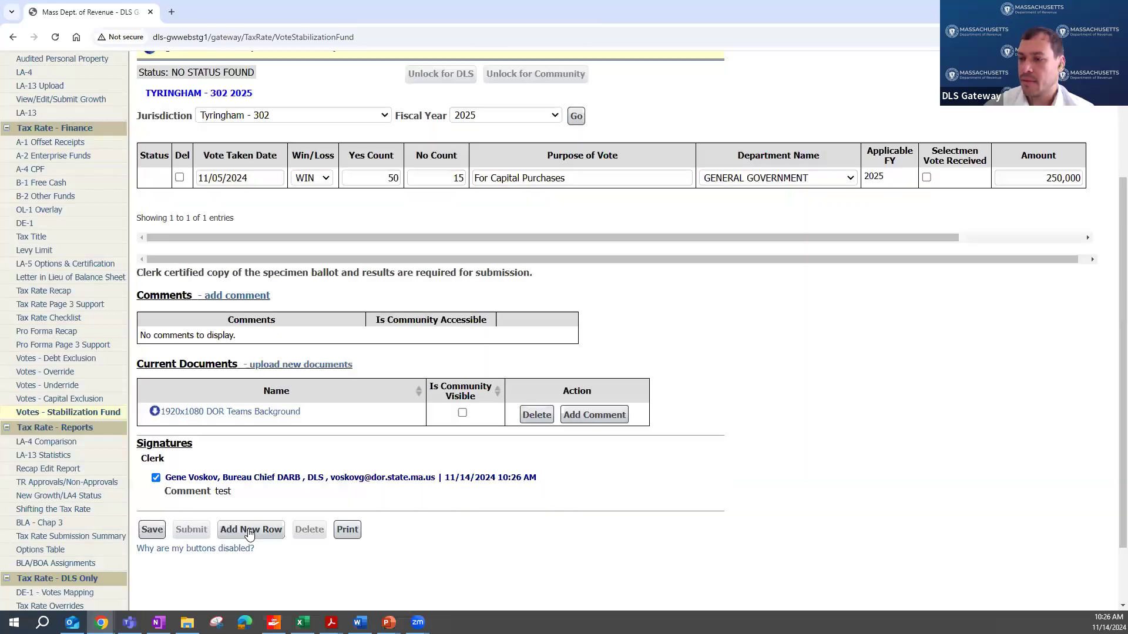
# Save Tyringham's 2025 stabilization fund vote form and submit it, confirming the submission
pyautogui.click(146, 529)
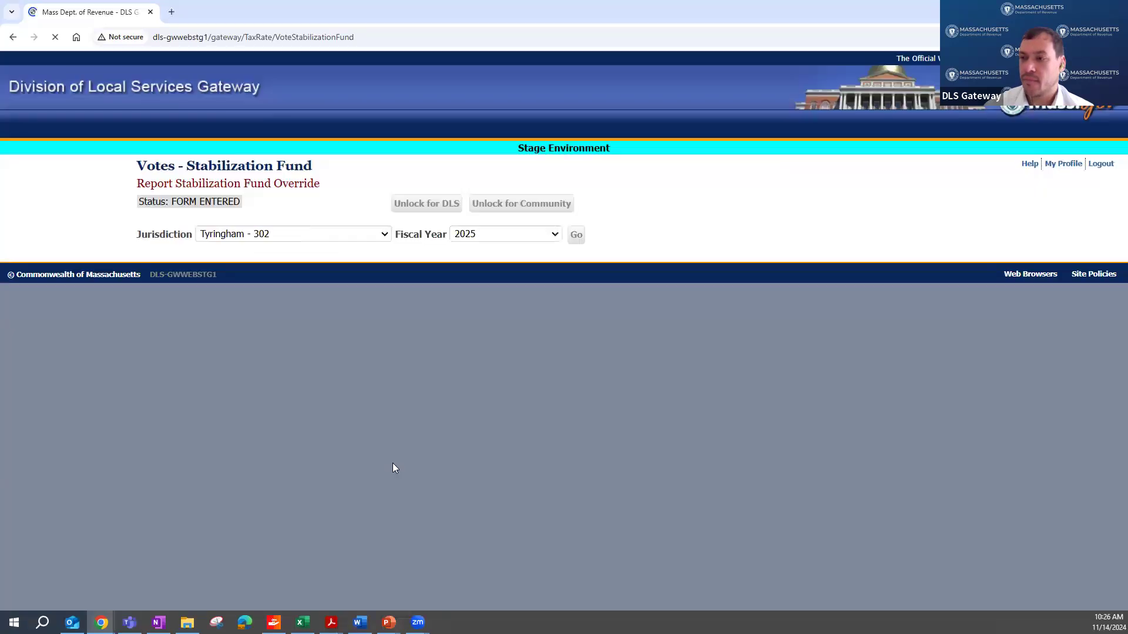
pyautogui.scroll(-3, 344, 476)
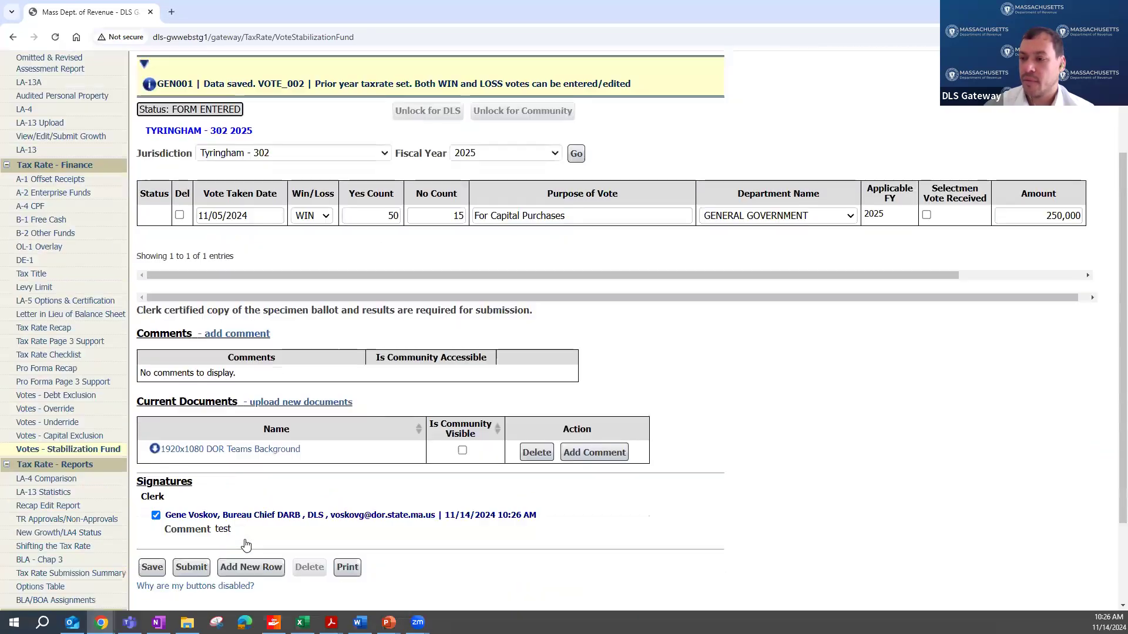
pyautogui.click(191, 529)
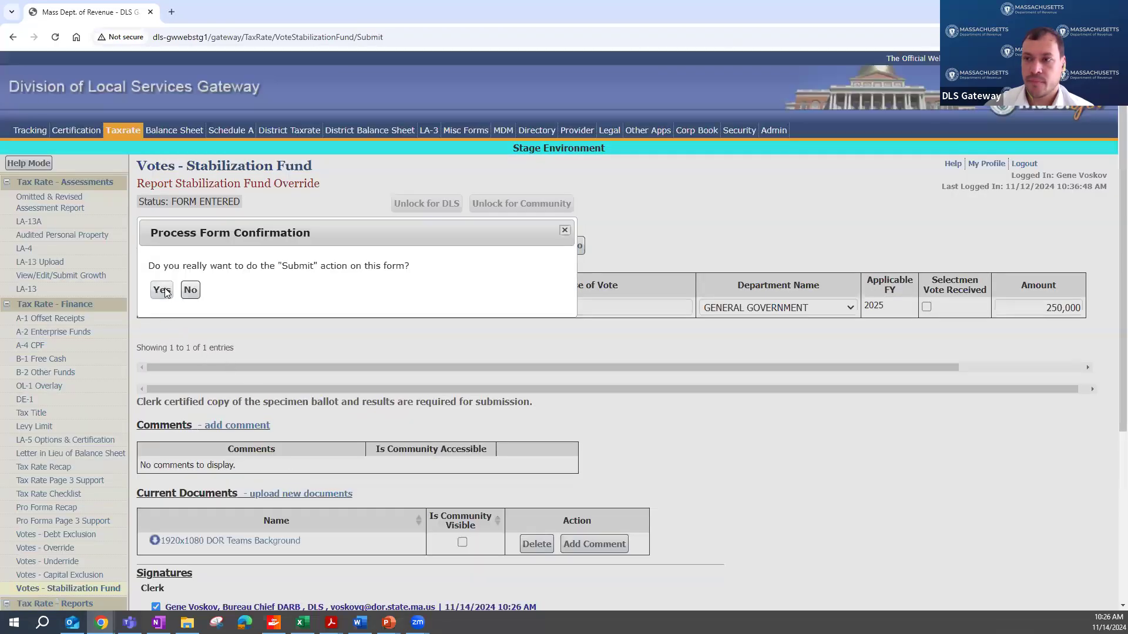
pyautogui.click(163, 289)
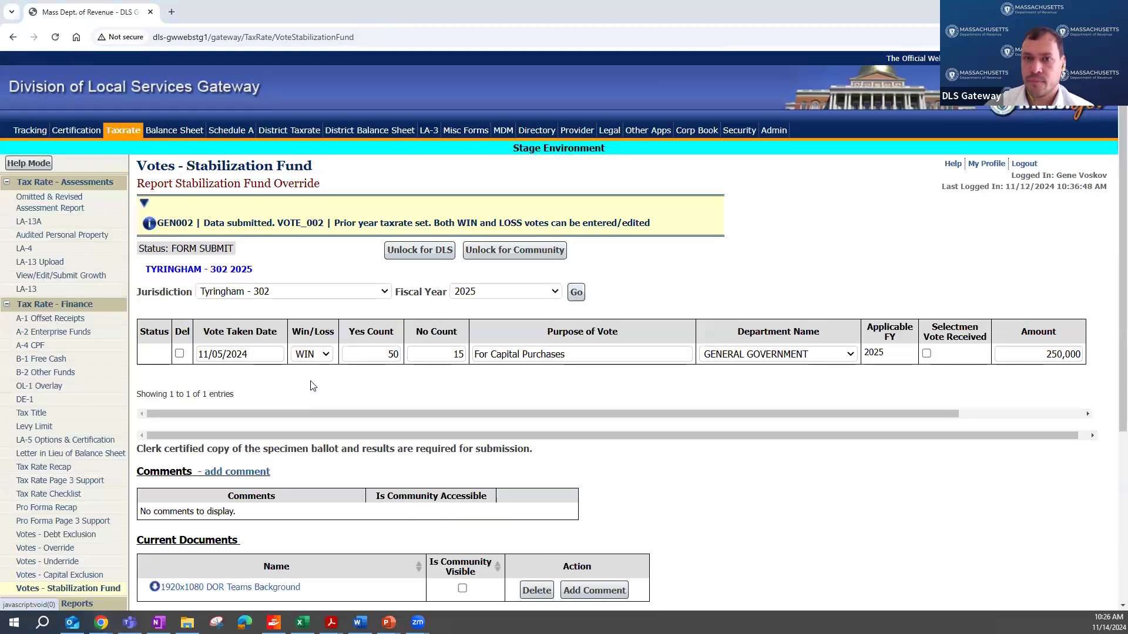
# Switch to the PowerPoint slide show and advance past the Stabilization Fund instructions to the next slide
pyautogui.hotkey('alt', 'Tab')
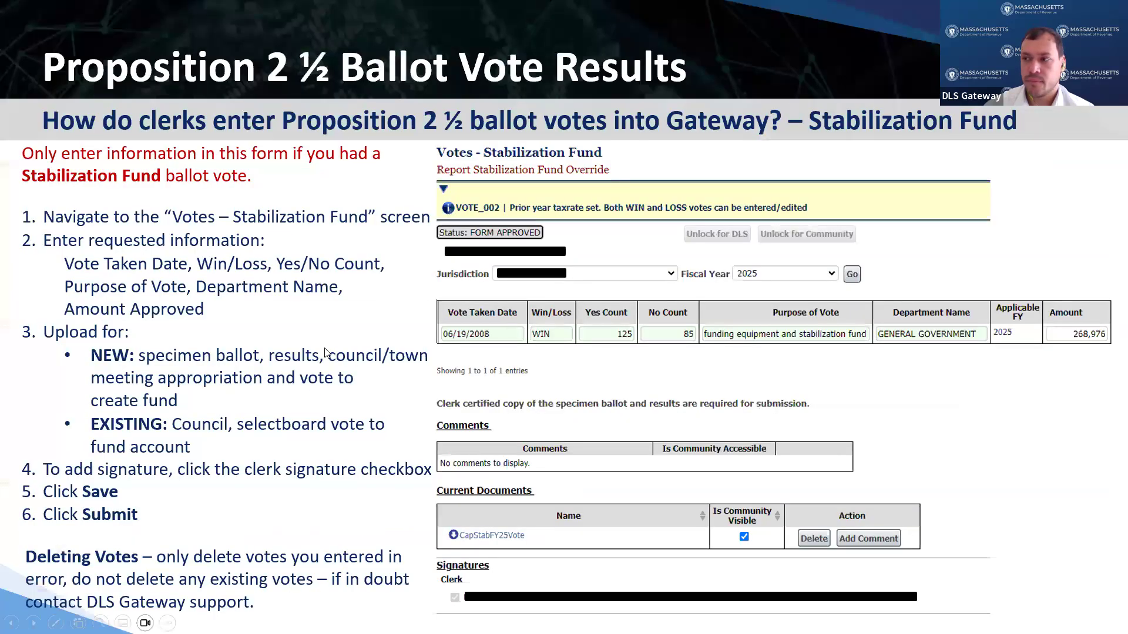
pyautogui.press('Right')
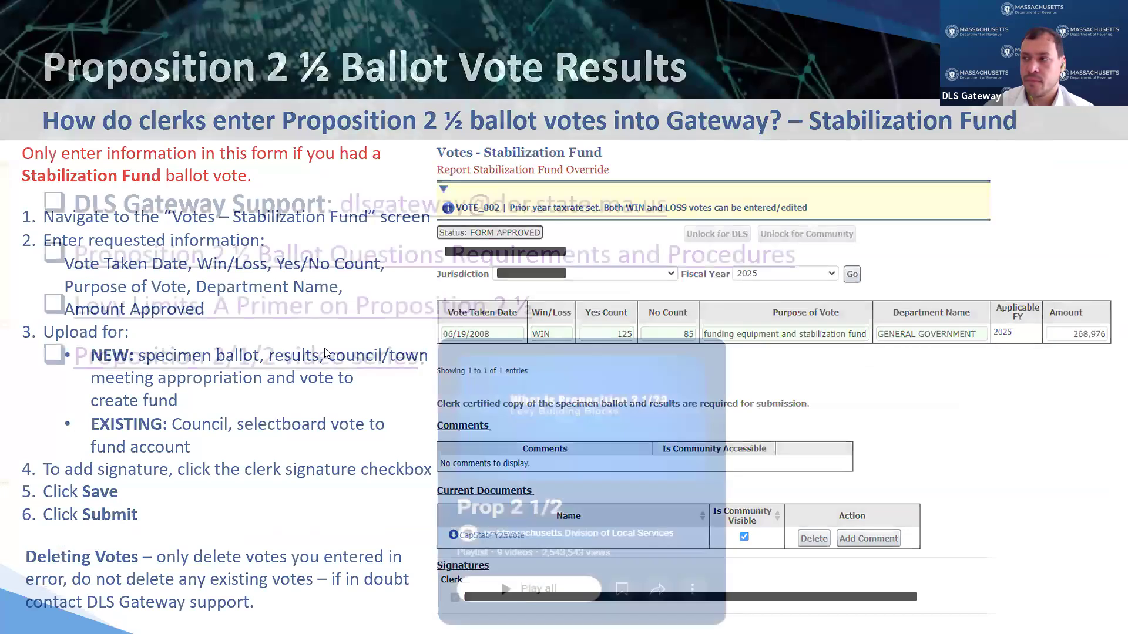